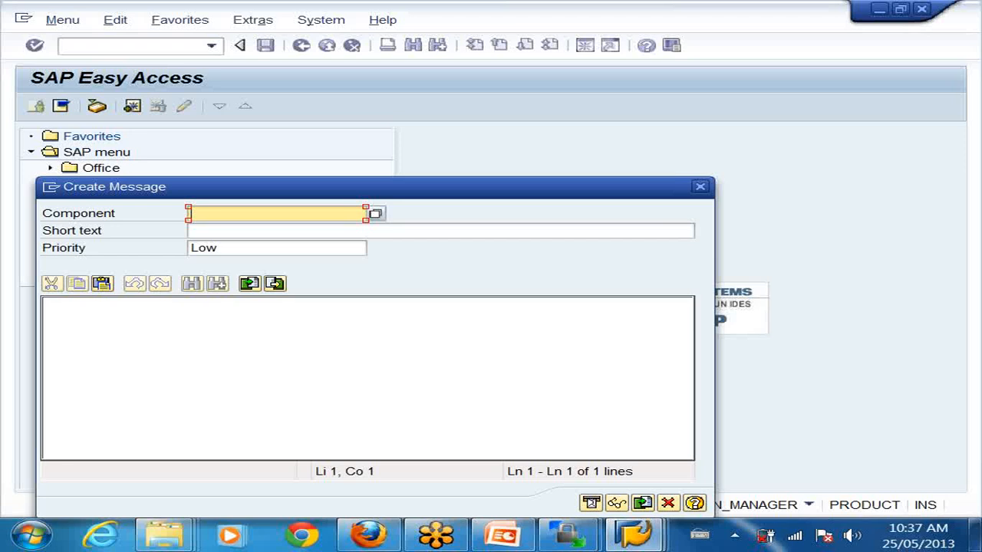
- Draft a low-priority support message with short text "cxcc" and long text "zzxzcxzccczxzzxxzz", leaving the component empty
text(d)
click(280, 230)
click(280, 214)
key(BackSpace)
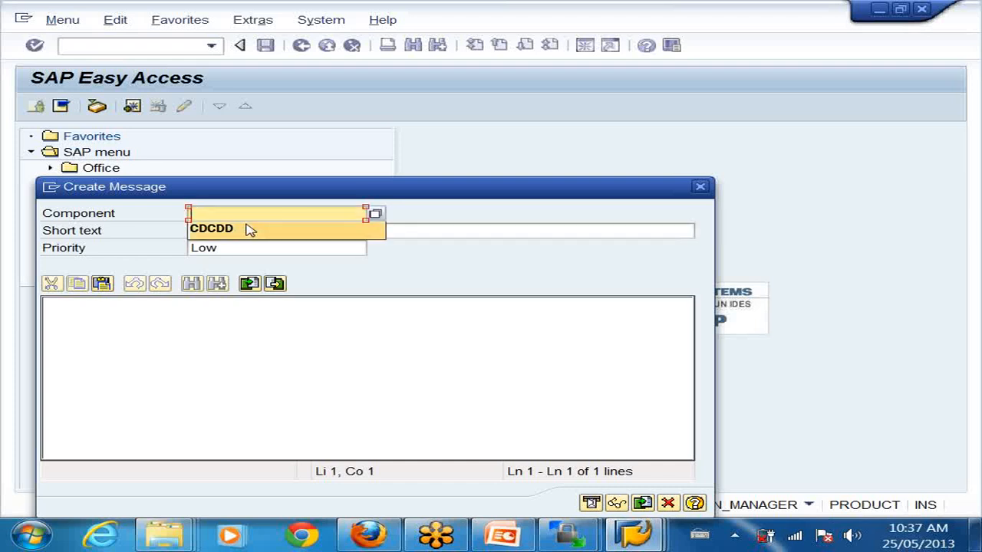
click(52, 305)
click(280, 230)
text(cxcc)
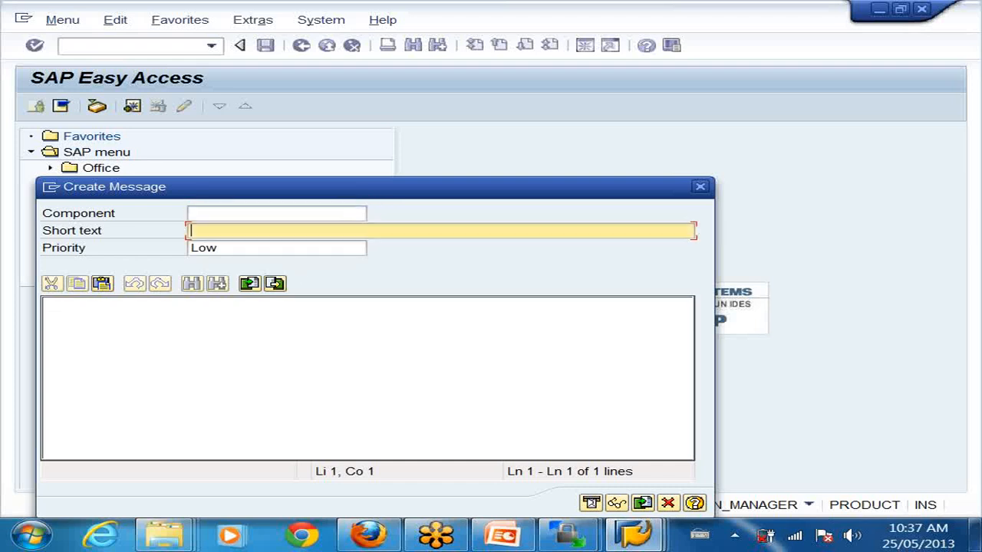
click(280, 317)
text(zzxzcx)
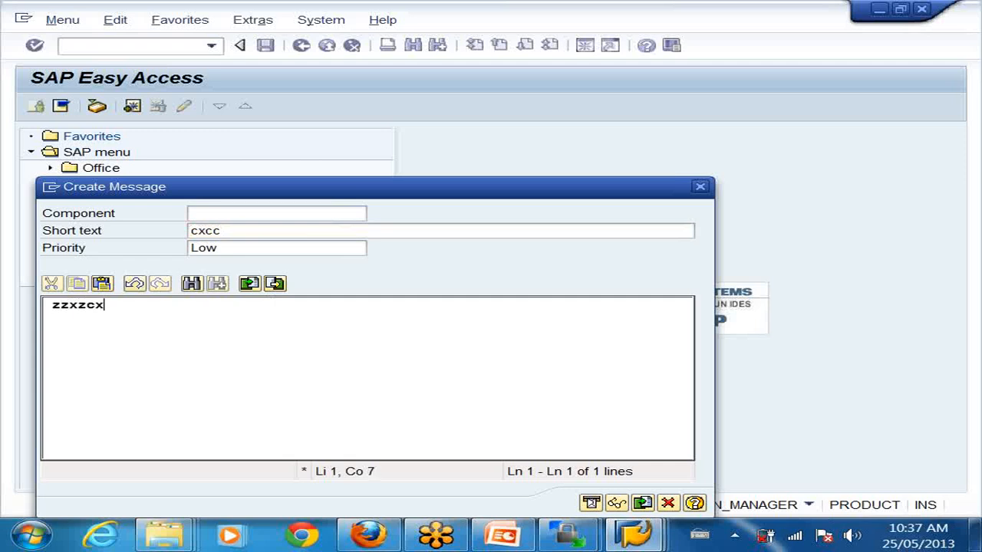
text(zccczxzzxxzz)
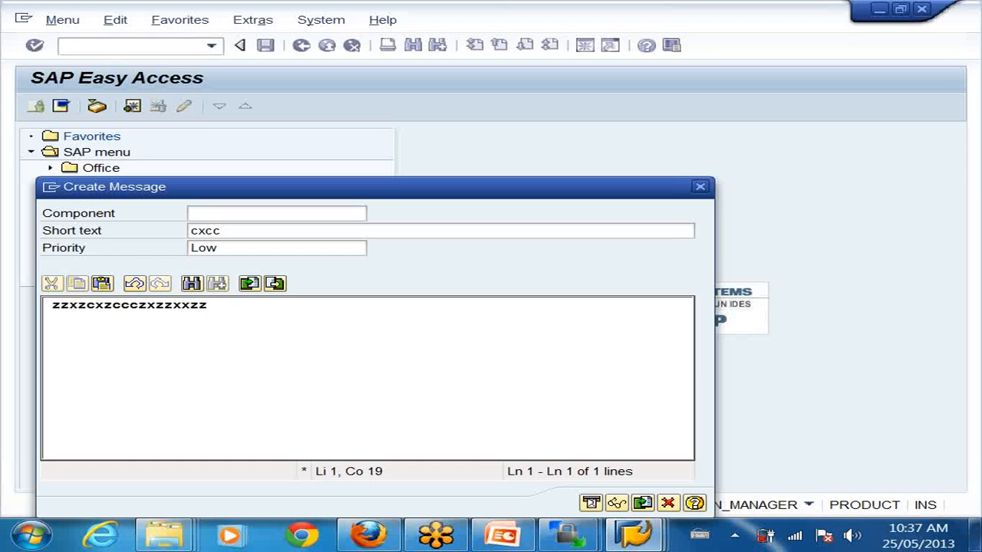
- Close the support message form without sending it and dismiss the information notice
click(591, 504)
click(701, 187)
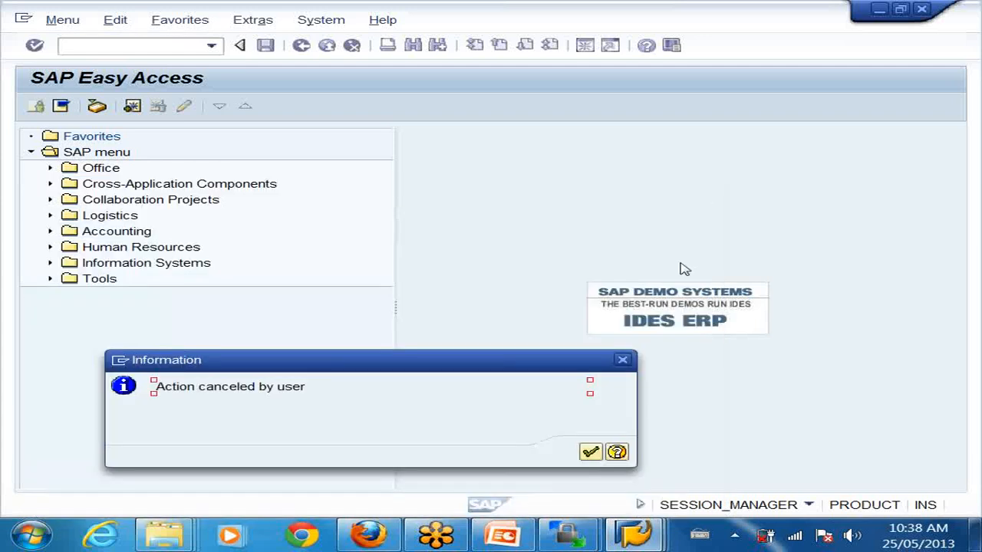
click(623, 360)
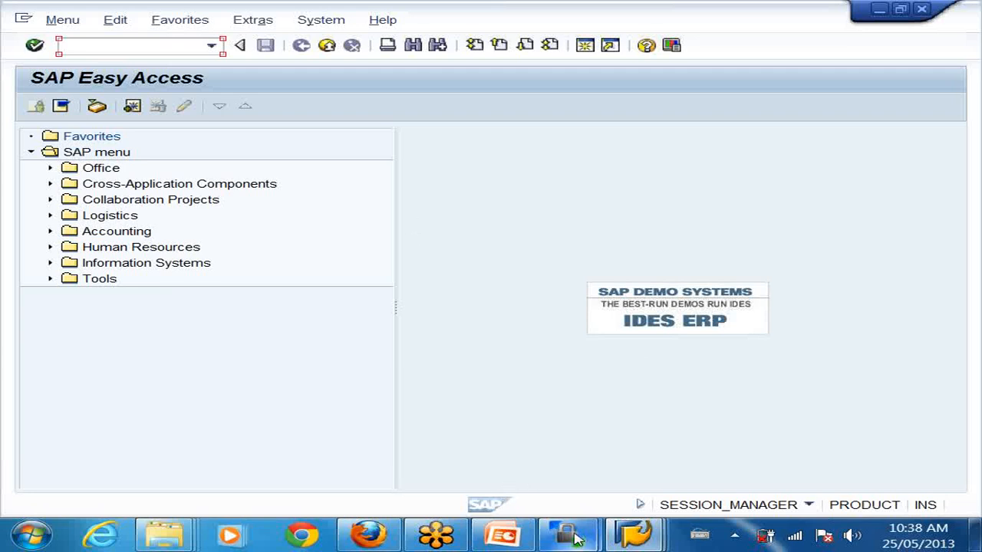
- Switch to the SAP Solution Manager session and run transaction crm_dno_monitor
mouse_move(576, 540)
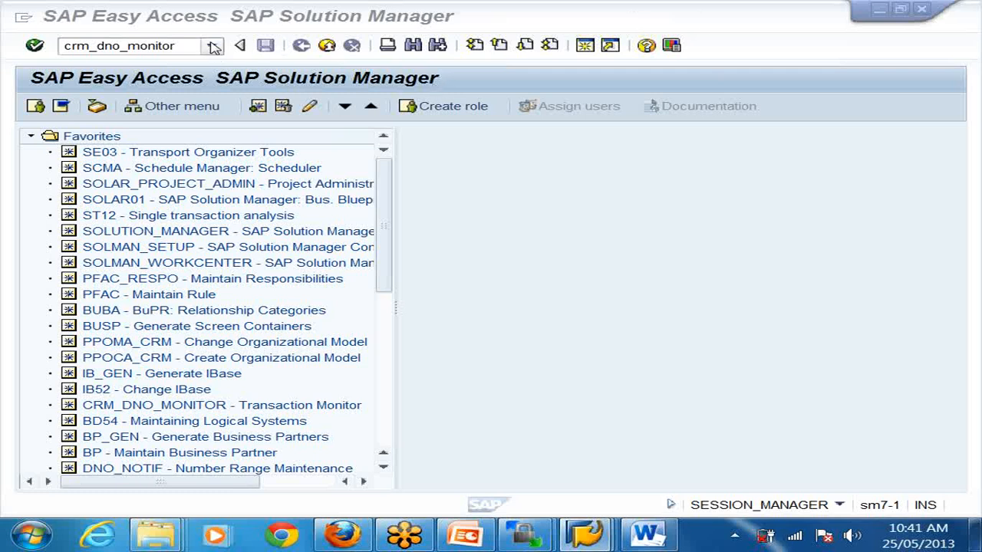
click(184, 46)
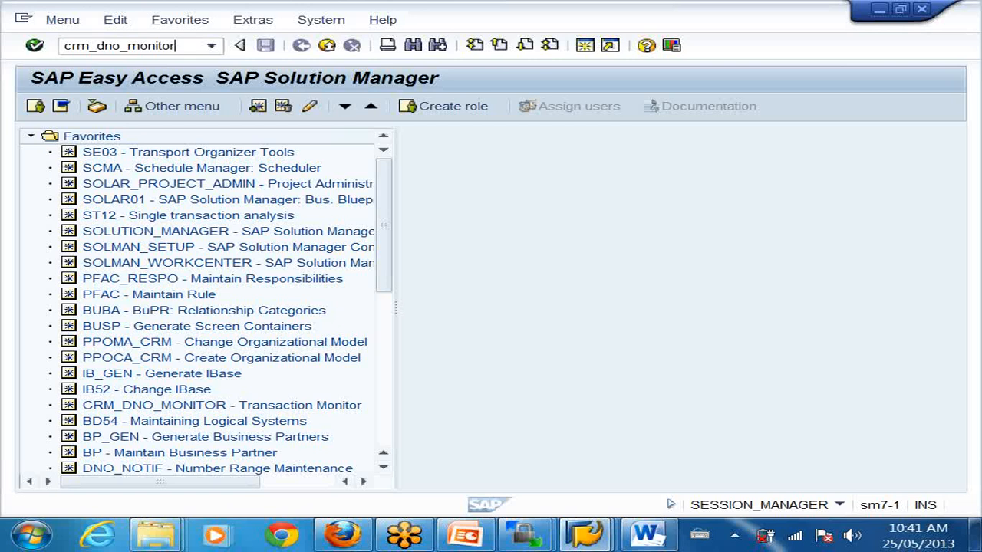
key(Return)
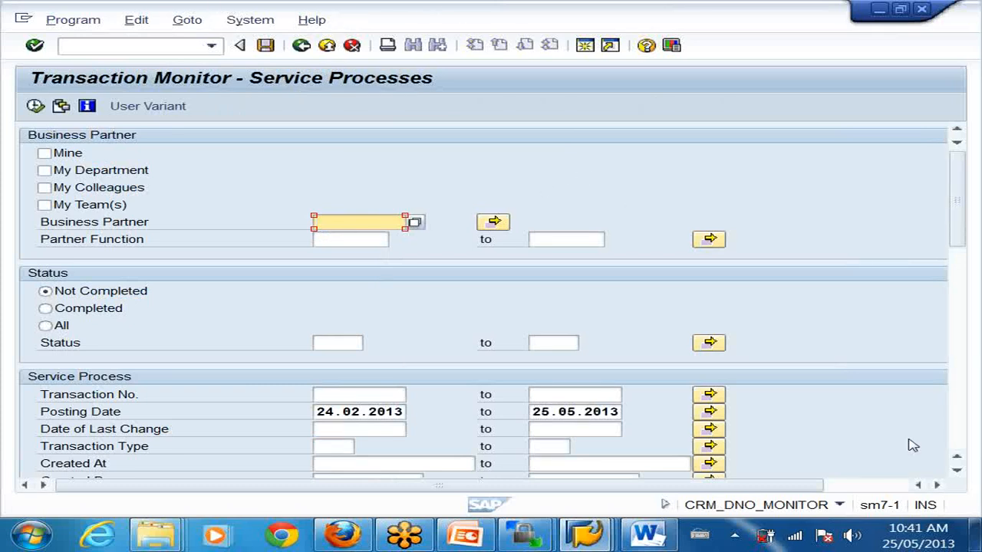
- Set the Windows display resolution to 1366 × 768 and keep the changes
click(977, 535)
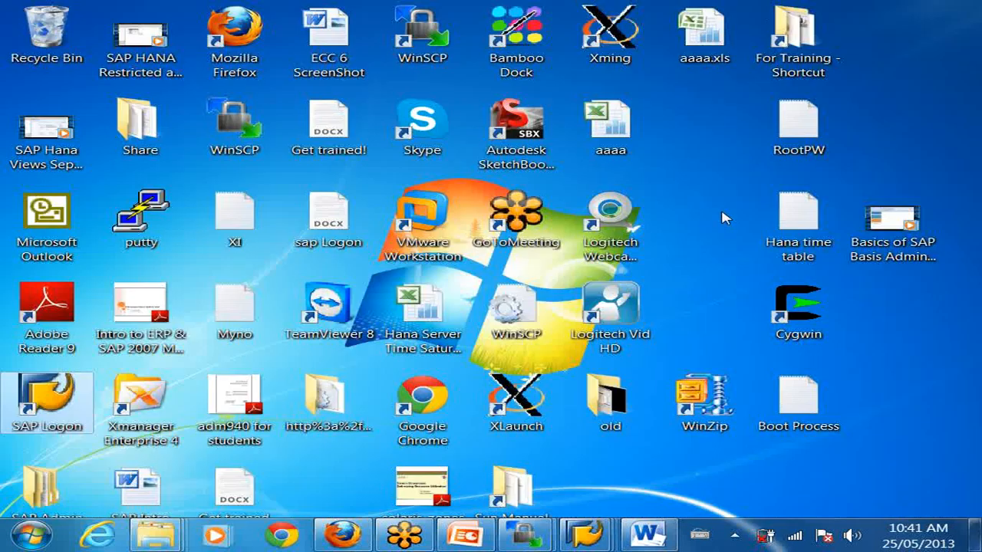
right_click(671, 185)
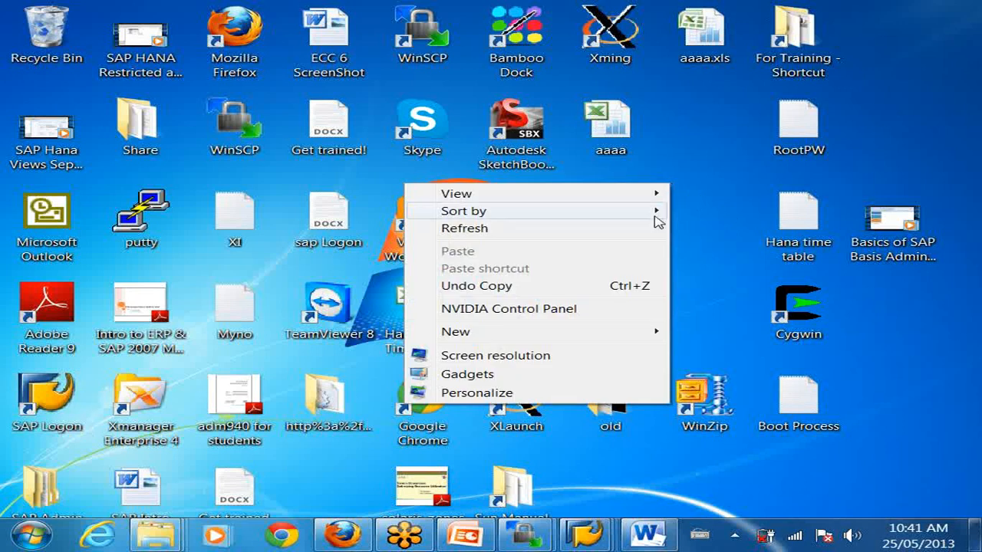
click(613, 356)
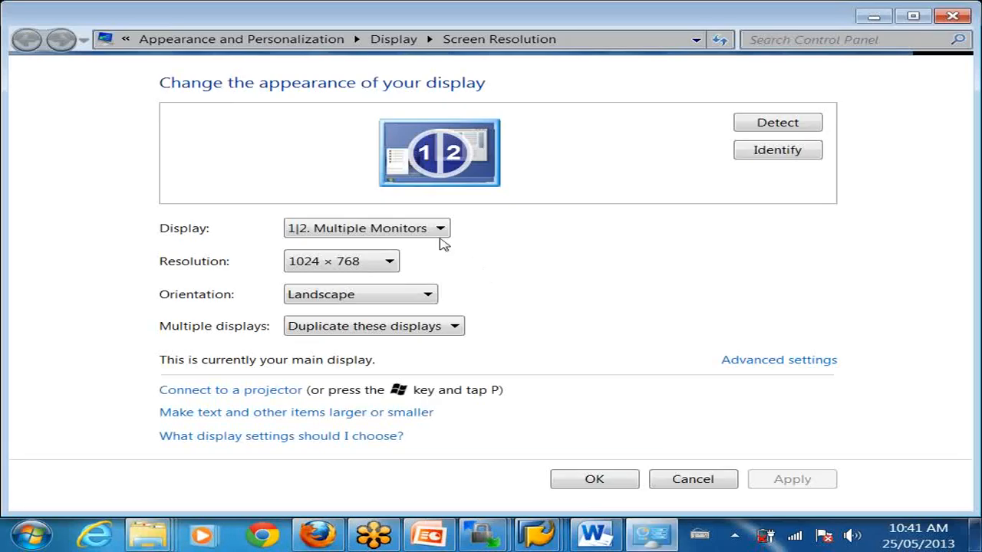
click(392, 263)
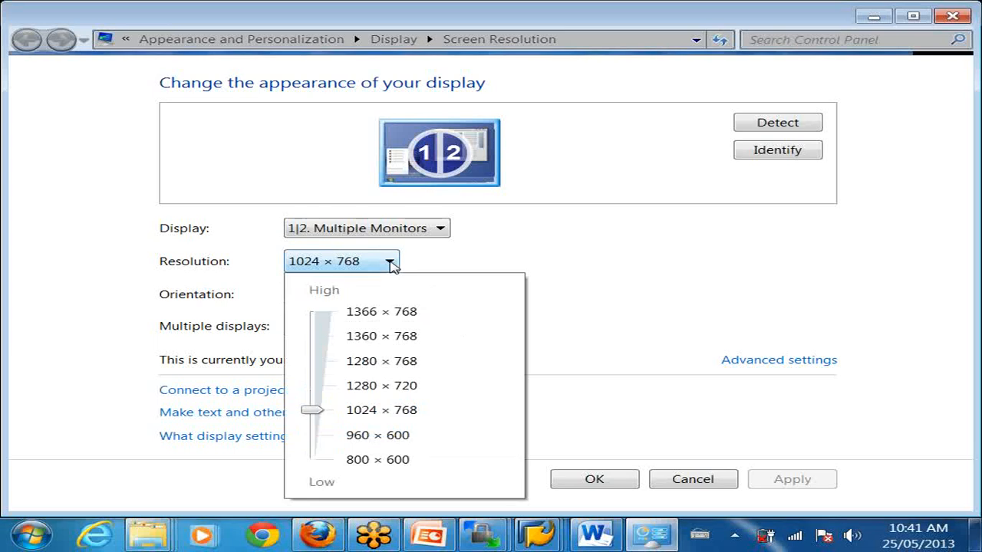
click(326, 322)
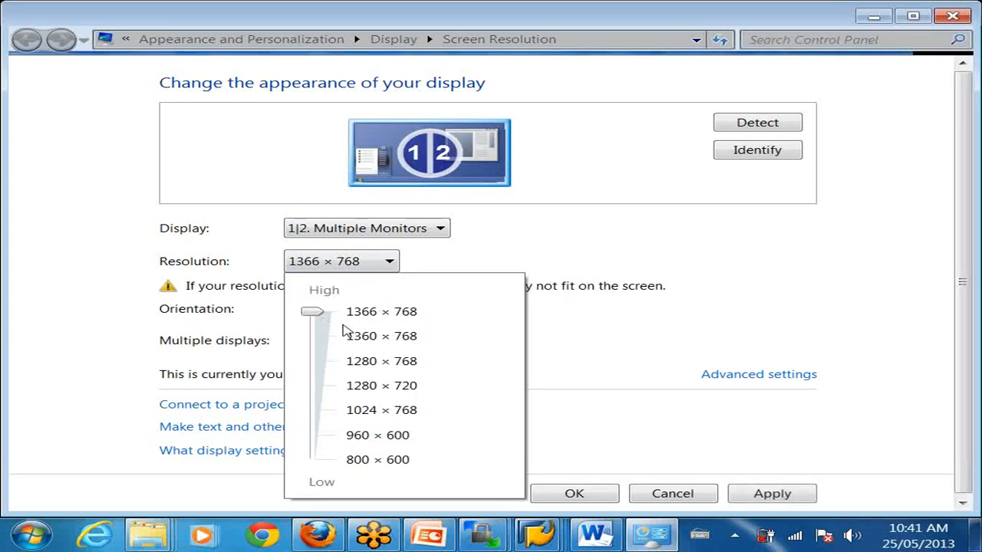
click(590, 501)
click(590, 496)
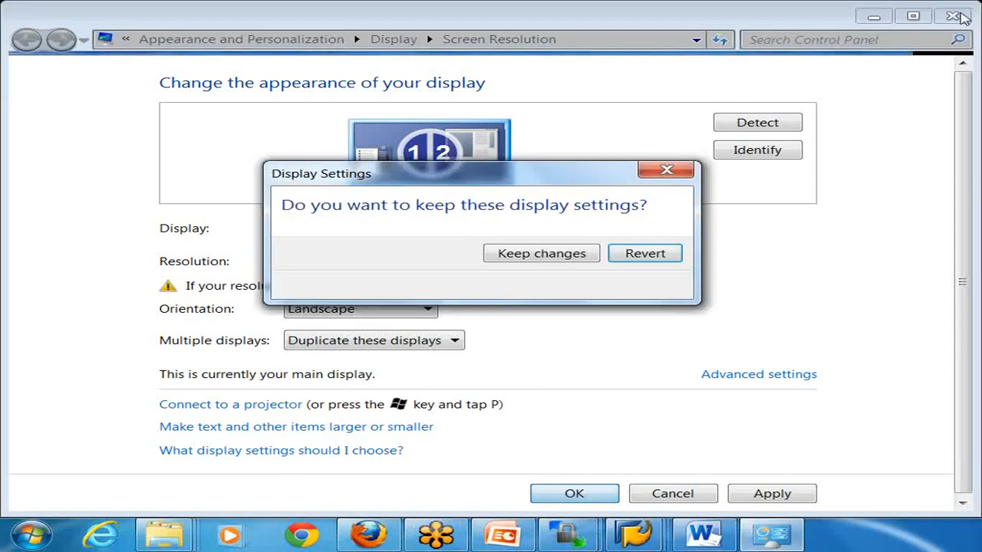
click(574, 254)
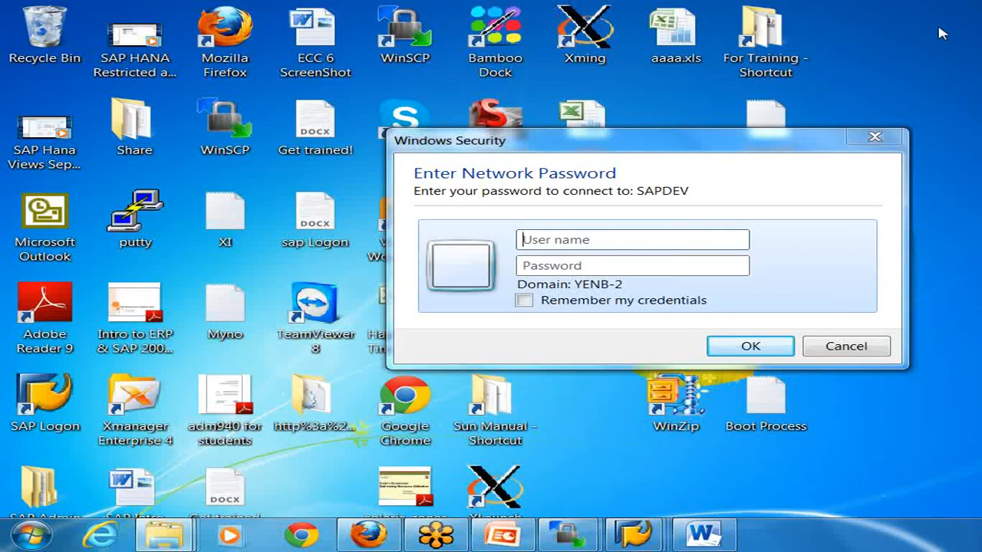
- Cancel the network password request and bring the Transaction Monitor window back, sized to fill the screen
click(852, 350)
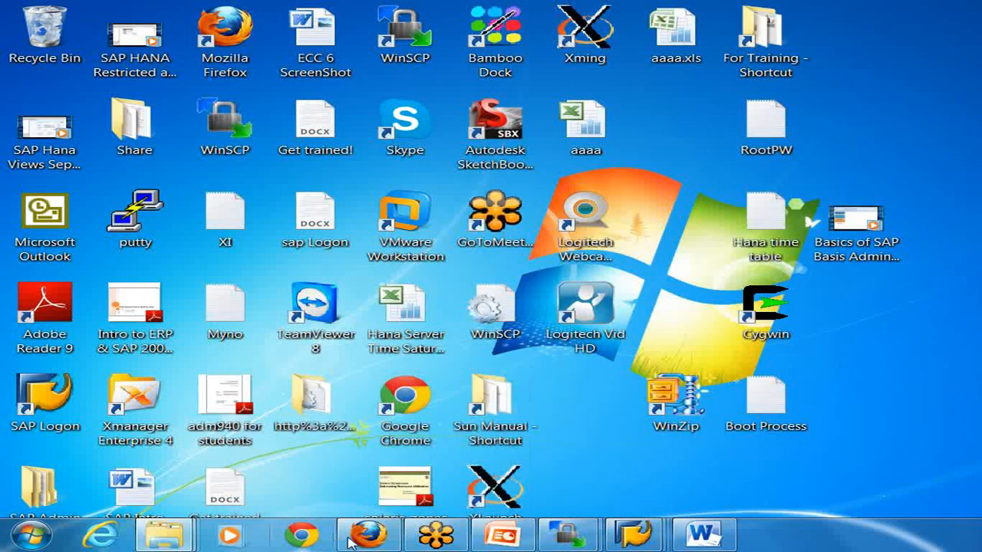
mouse_move(656, 537)
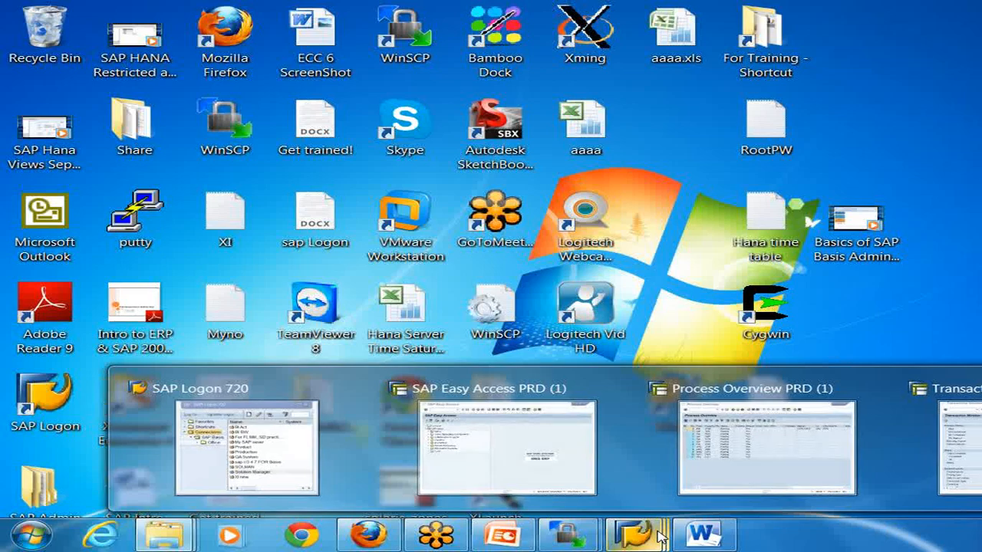
click(960, 460)
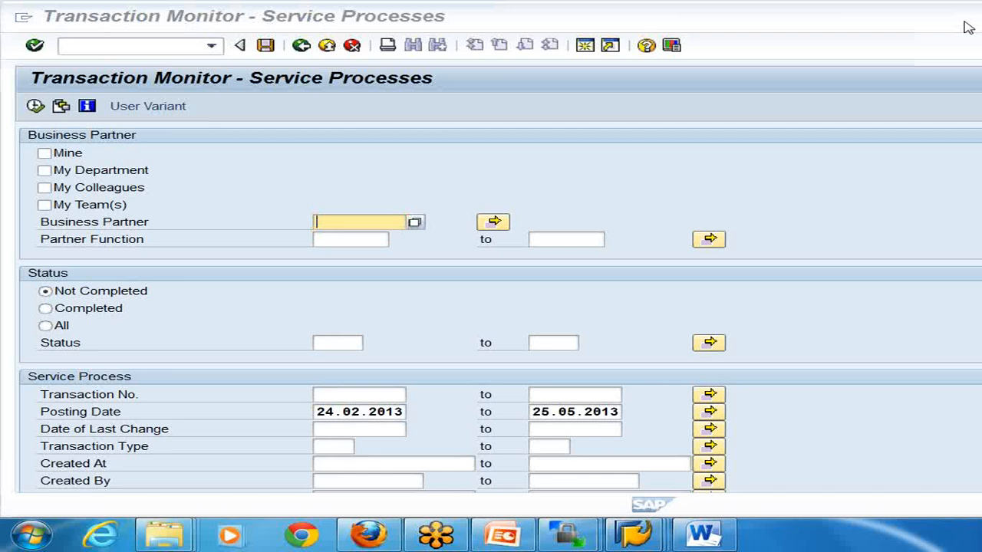
click(966, 25)
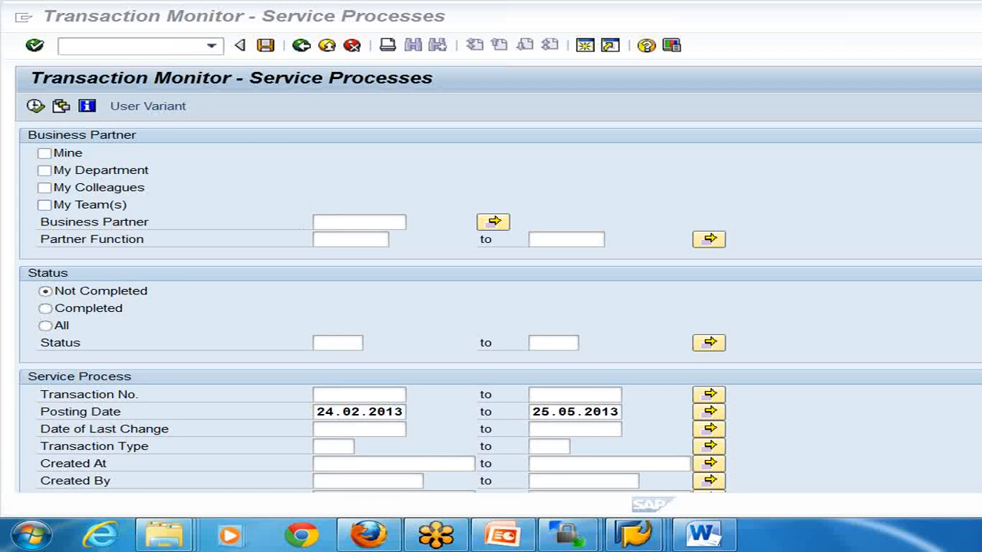
- Look through the Transaction Monitor selection criteria, from Business Partner and Status to SAP Data Support Message
click(359, 222)
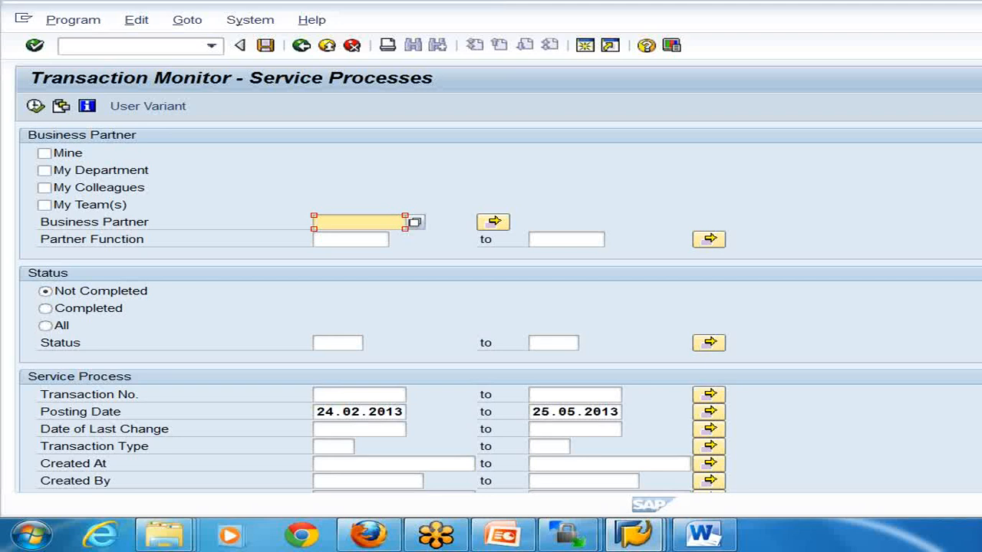
scroll(330, 237, down, 1)
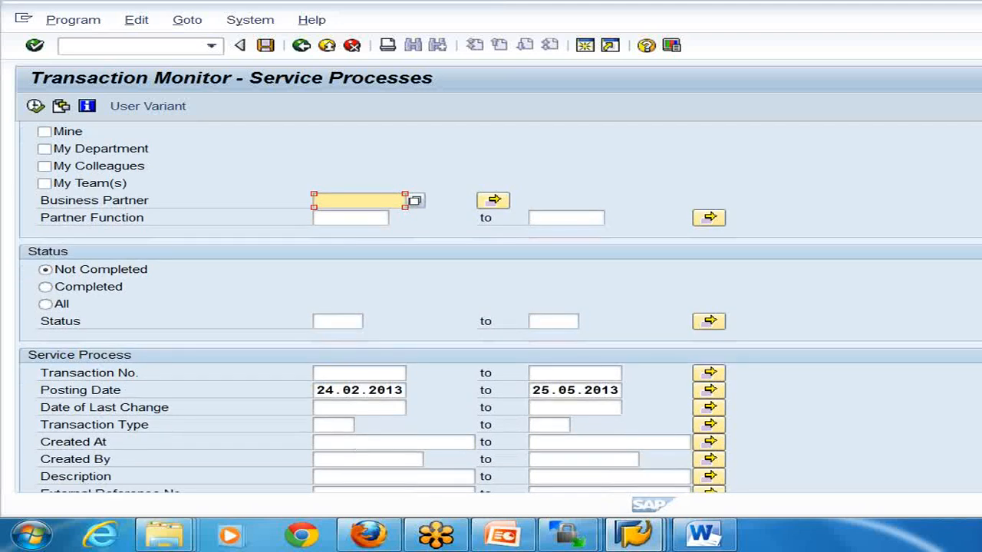
scroll(350, 204, down, 5)
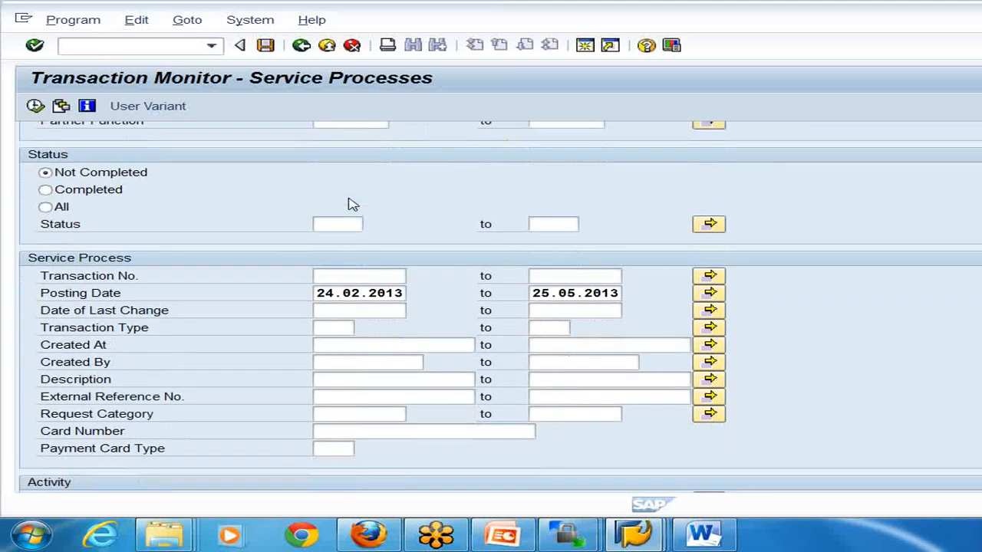
scroll(350, 204, down, 2)
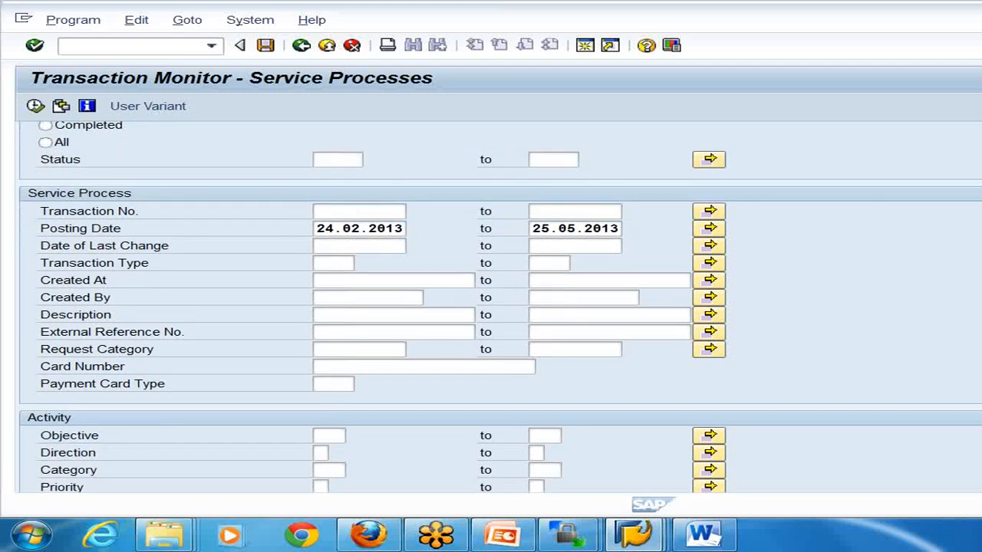
scroll(613, 227, down, 1)
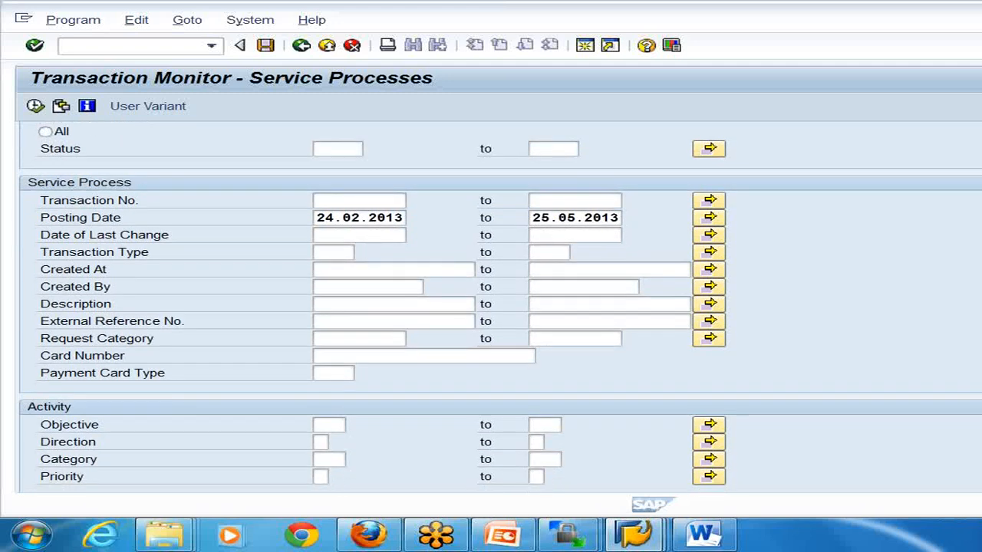
scroll(440, 345, down, 3)
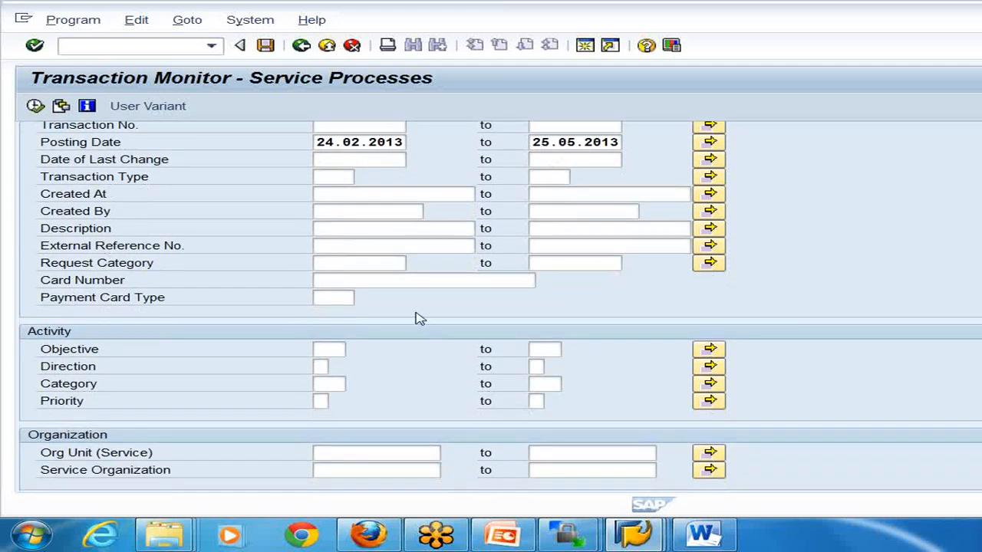
scroll(421, 319, down, 10)
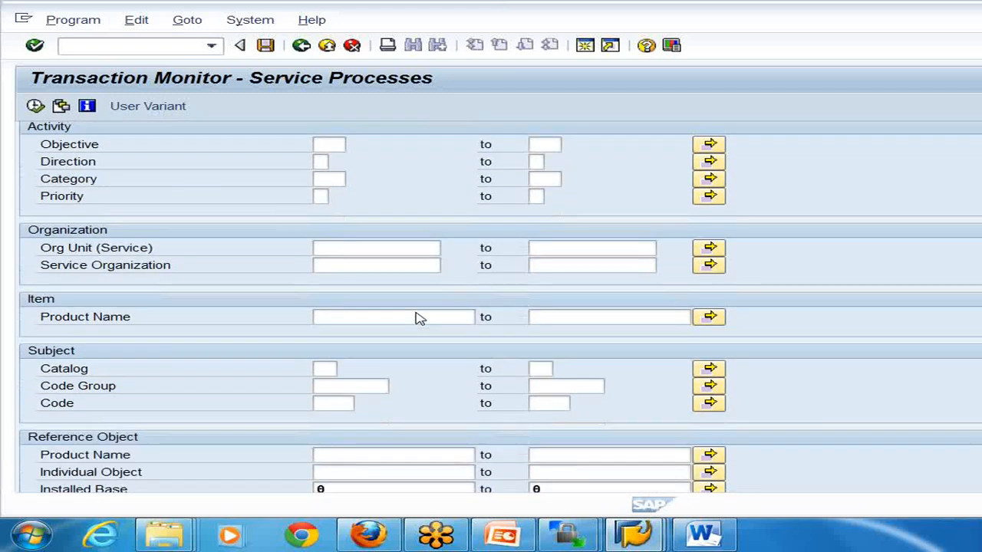
scroll(420, 318, down, 3)
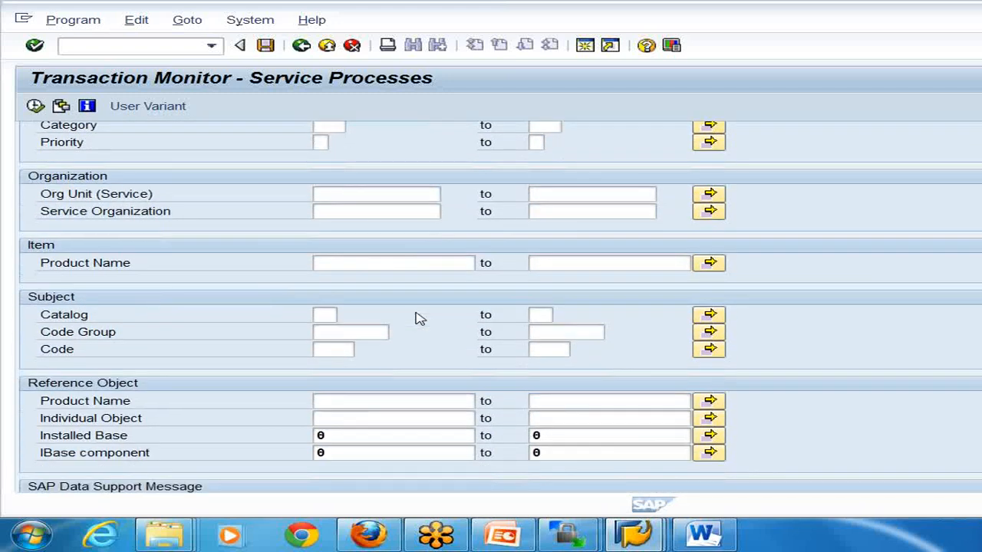
scroll(421, 318, down, 2)
scroll(421, 319, down, 5)
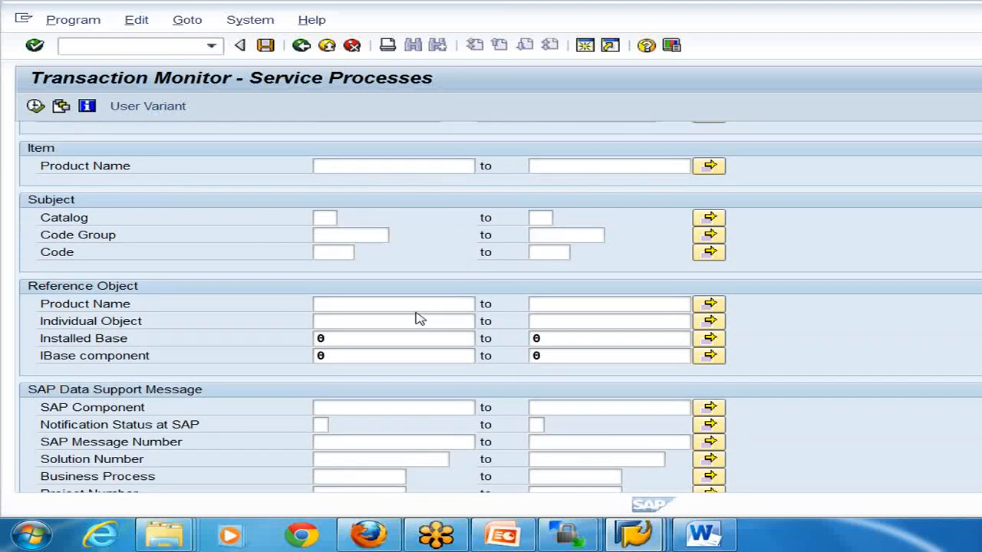
scroll(421, 318, up, 15)
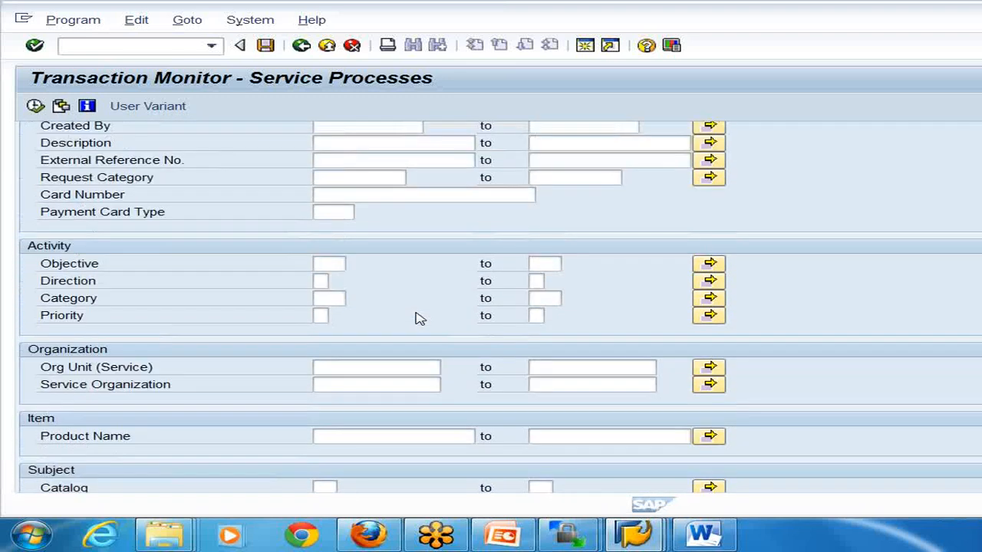
scroll(421, 318, up, 10)
scroll(412, 308, up, 6)
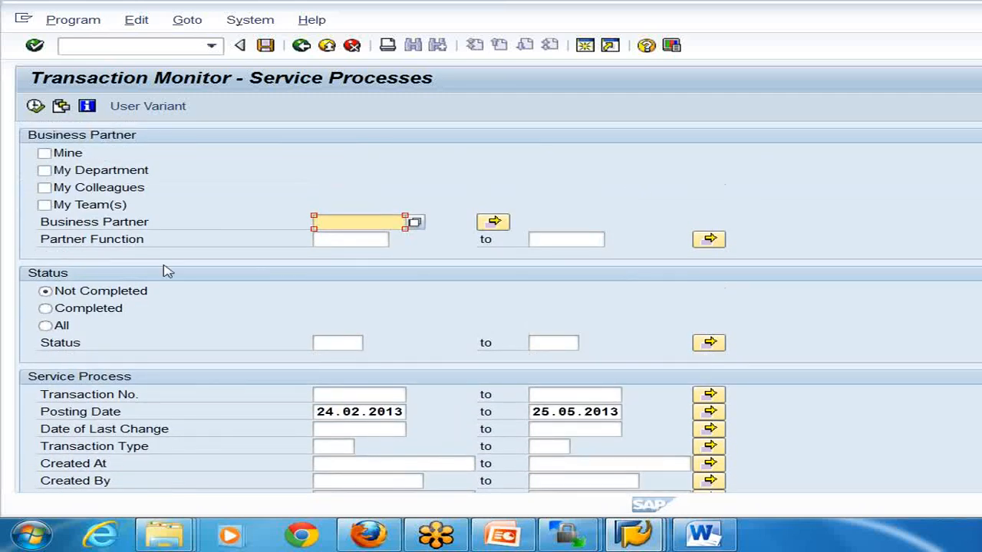
- List the not-completed service processes posted from 24.02.2013 to 25.05.2013, and return to the selection criteria
click(35, 106)
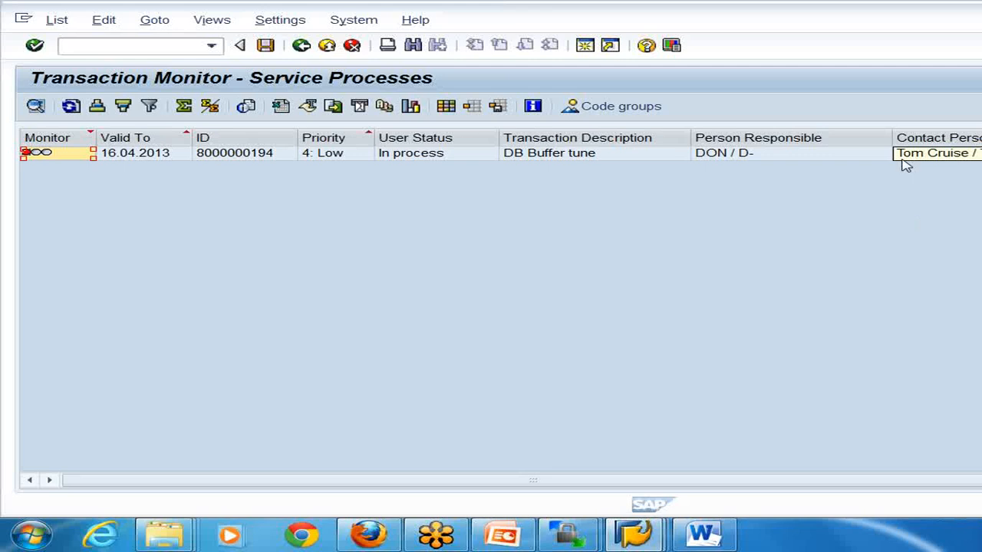
click(302, 47)
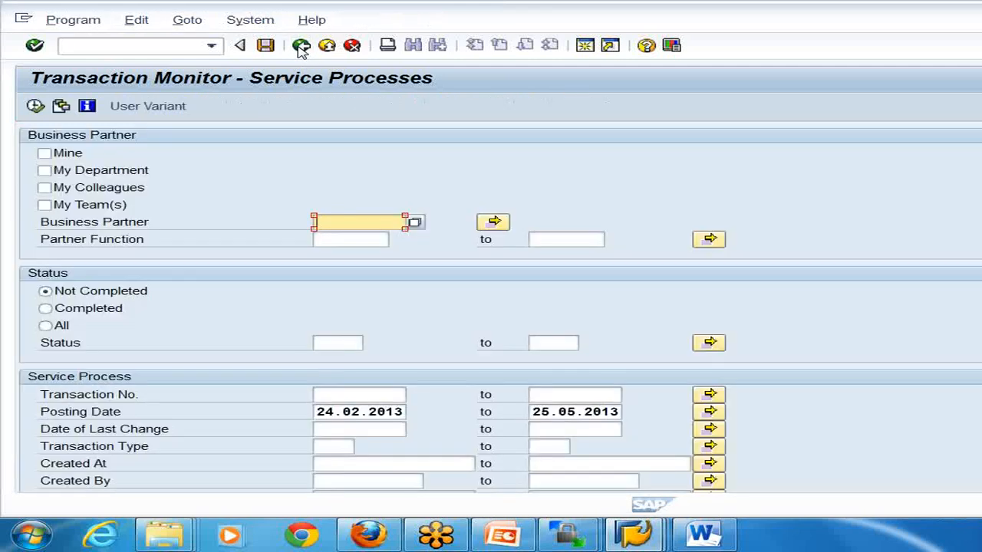
- Return to the Solution Manager start menu, view an empty support message form and close it without sending
click(302, 48)
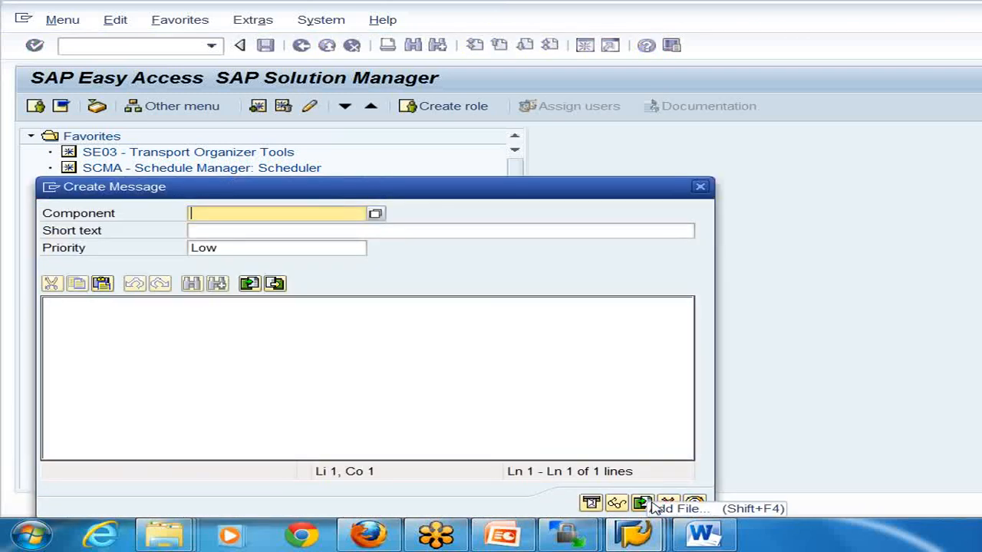
click(701, 186)
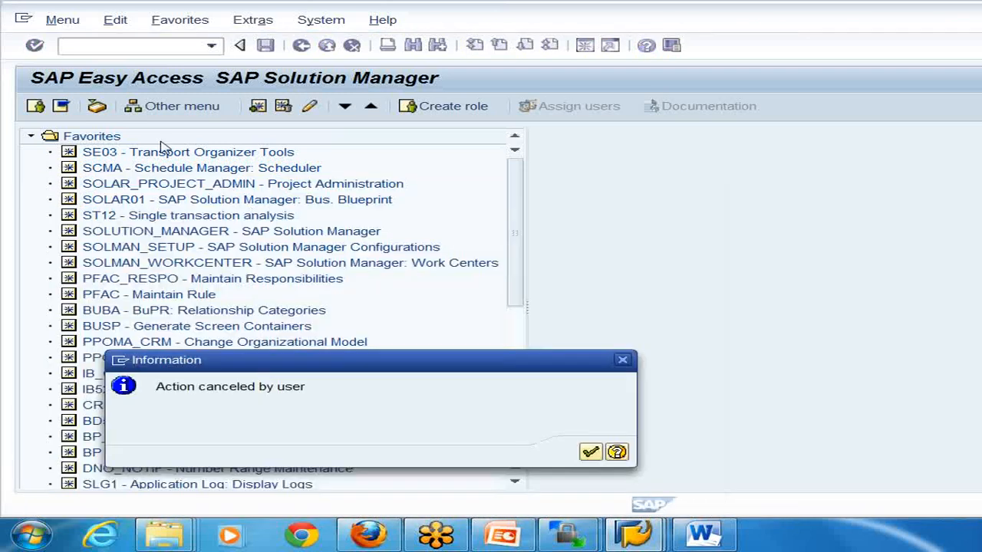
- Dismiss the cancellation notice and start the Business Blueprint transaction solar01
click(624, 361)
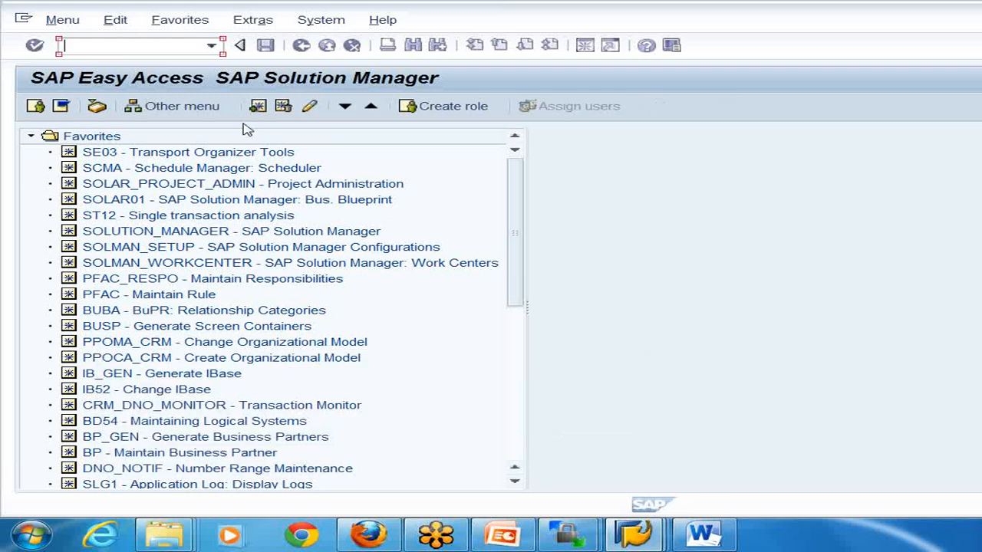
text(solar)
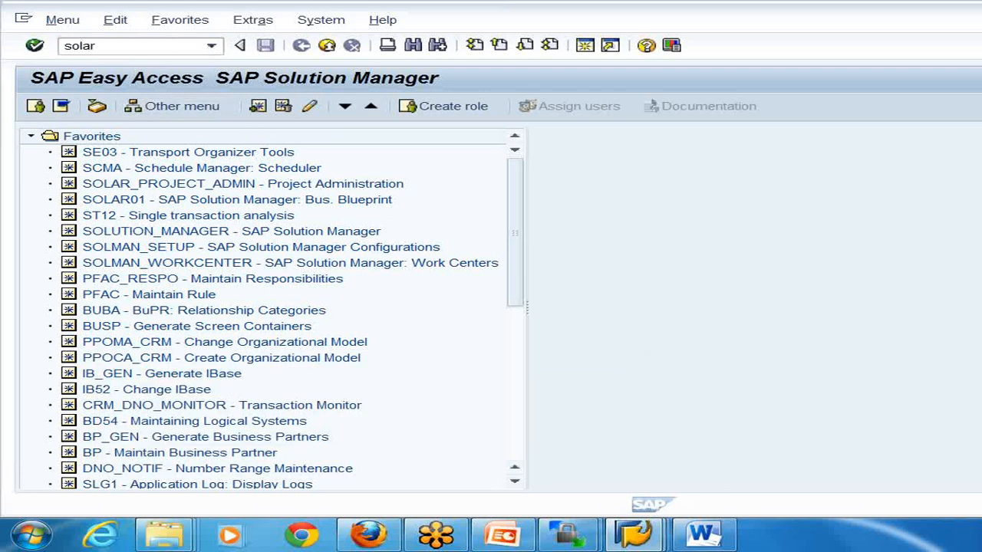
text(01)
key(Return)
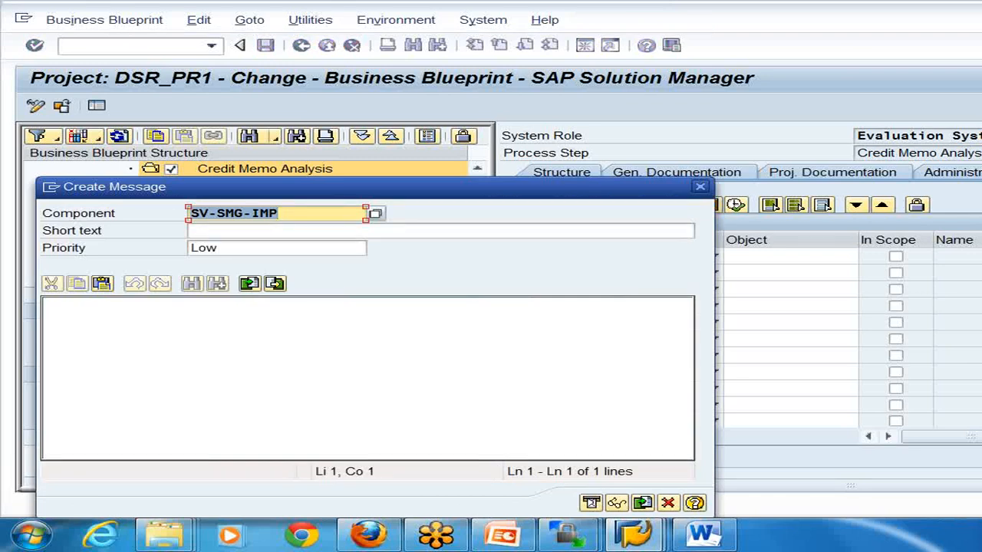
- Create a low-priority support message for component SV-SMG-IMP with the short text "Cannot do ;;" and the long text "Please"
click(245, 231)
text(Cannot )
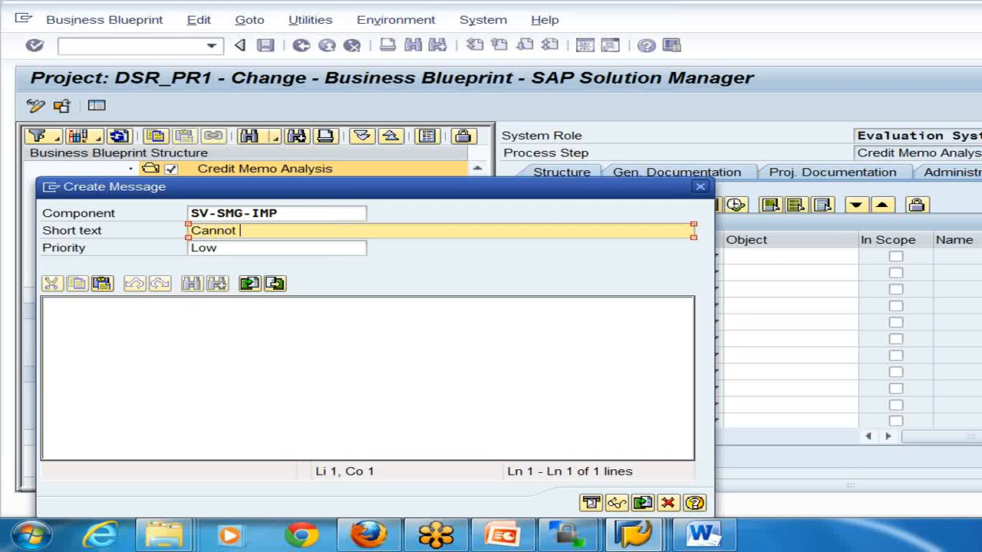
text(to)
key(BackSpace)
key(BackSpace)
key(BackSpace)
text(do )
text(kk)
key(BackSpace)
key(BackSpace)
text(;;)
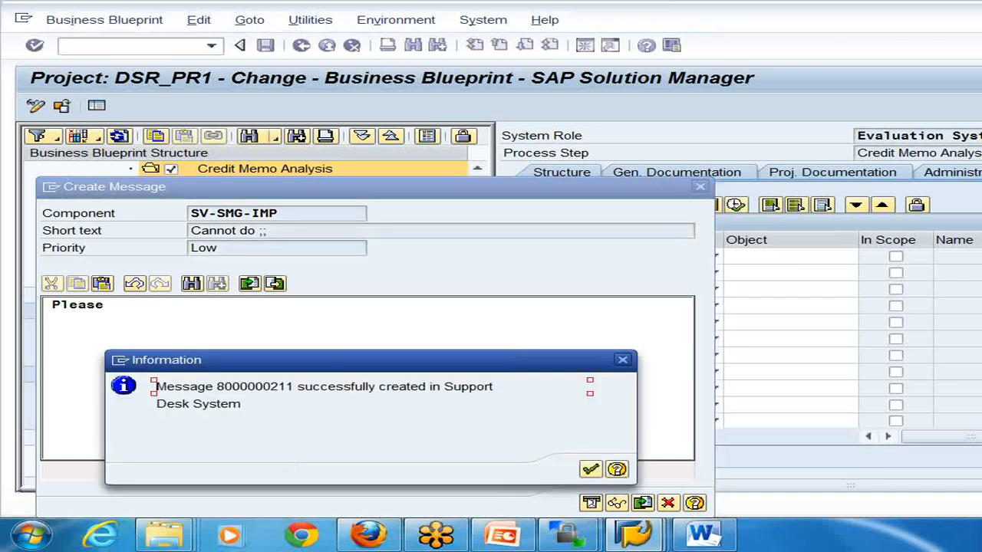
click(591, 469)
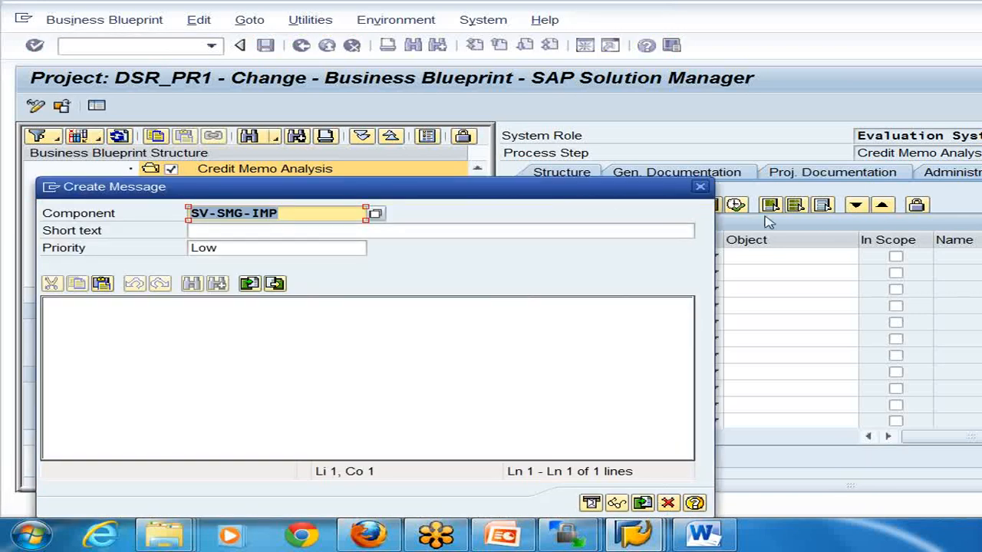
- Close the empty support message form without sending it and dismiss the cancellation notice
click(701, 189)
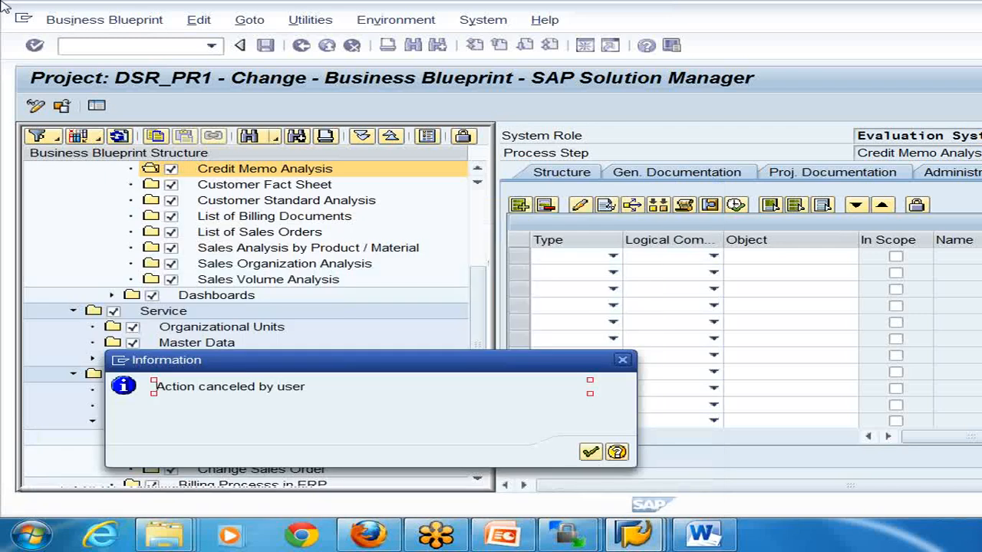
key(Return)
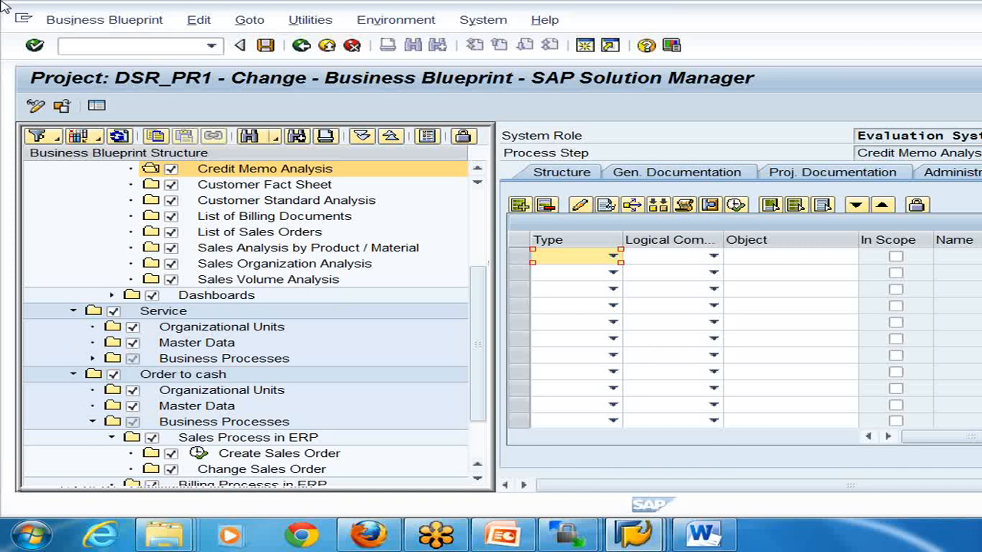
click(482, 20)
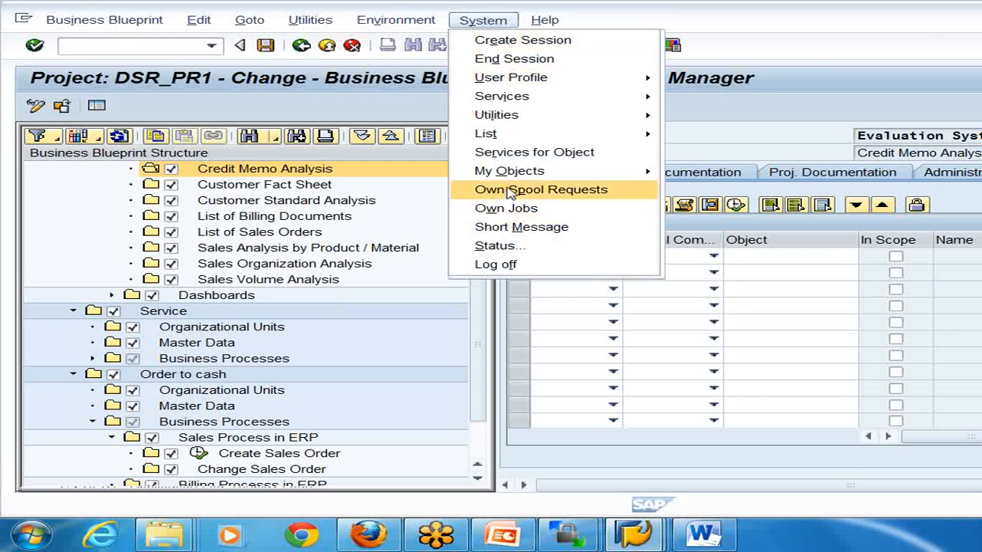
click(353, 12)
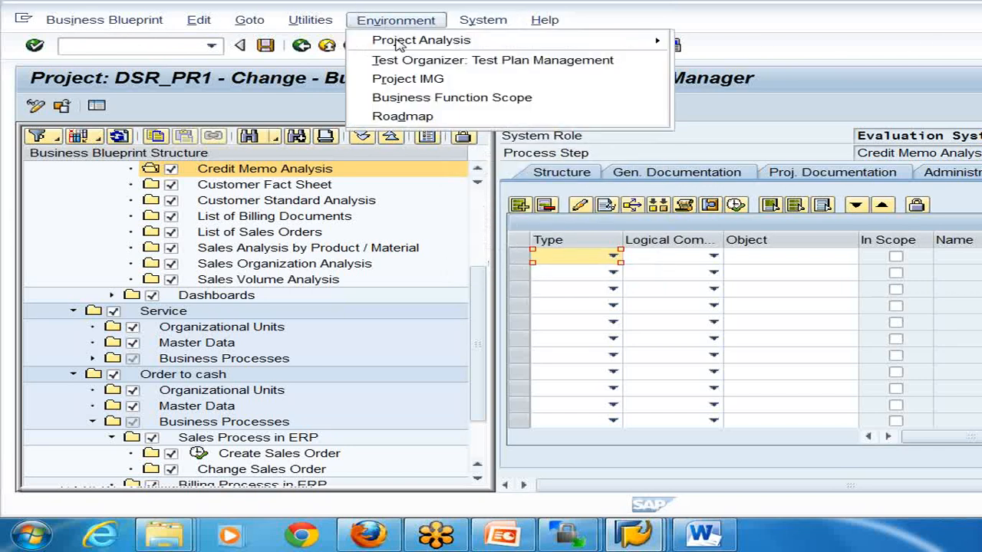
click(310, 20)
click(935, 322)
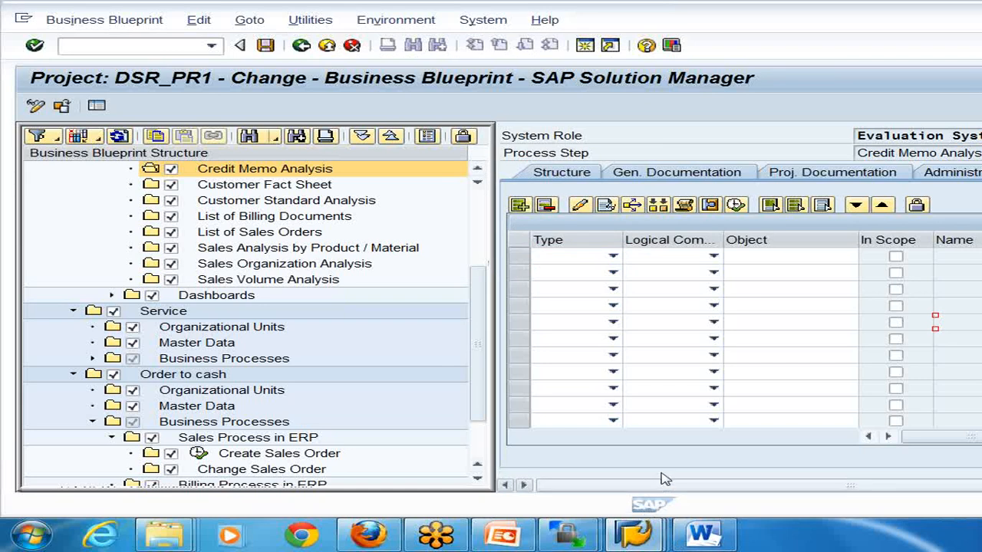
- Leave the Business Blueprint and list the not-completed service processes with the crm_dno_monitor transaction
click(307, 49)
click(212, 46)
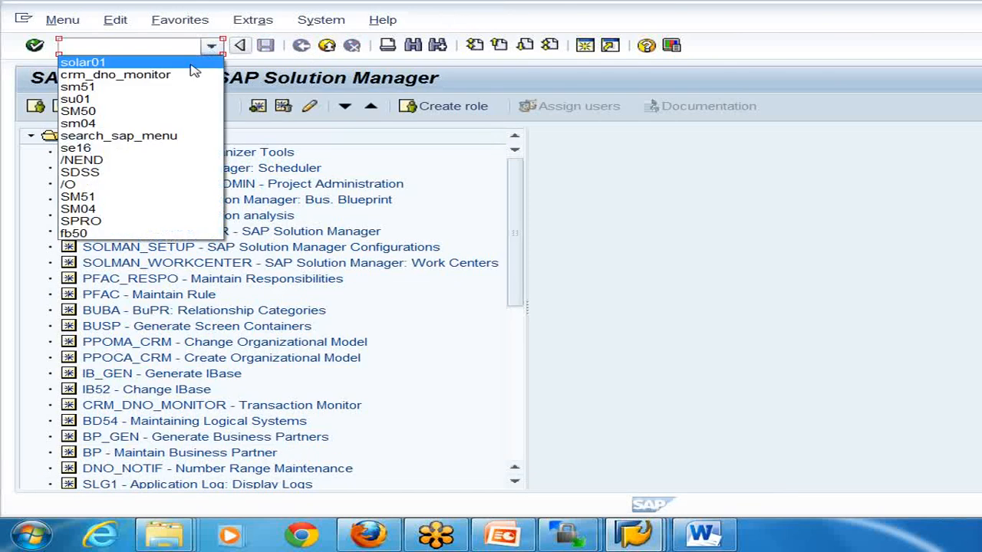
click(192, 75)
key(Return)
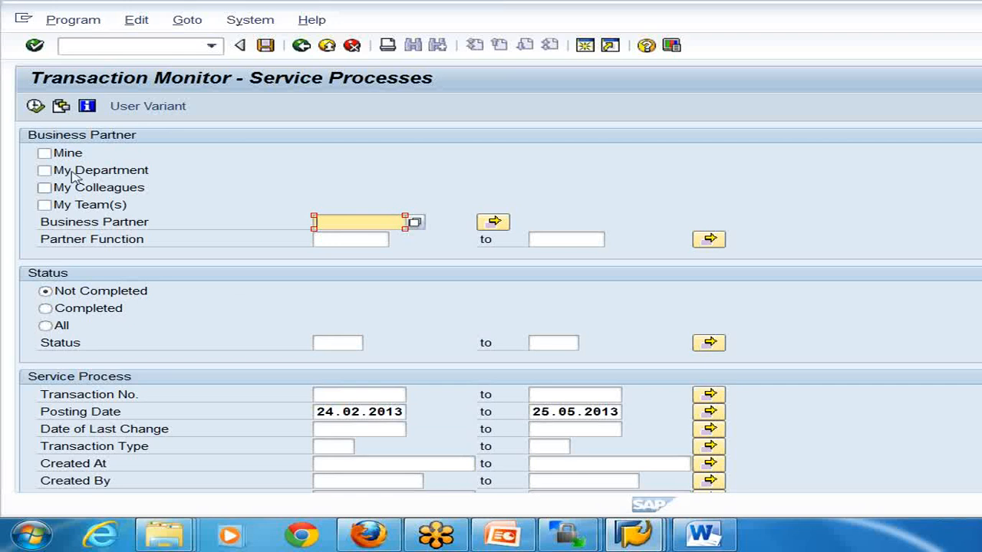
click(35, 106)
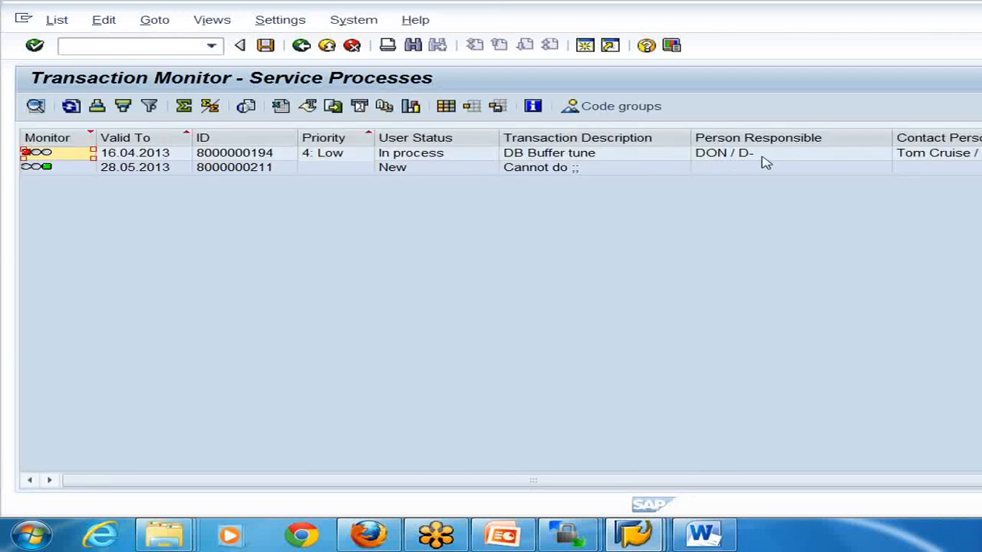
- Open the support message described as "Cannot do ;;" and display its transaction data
click(520, 170)
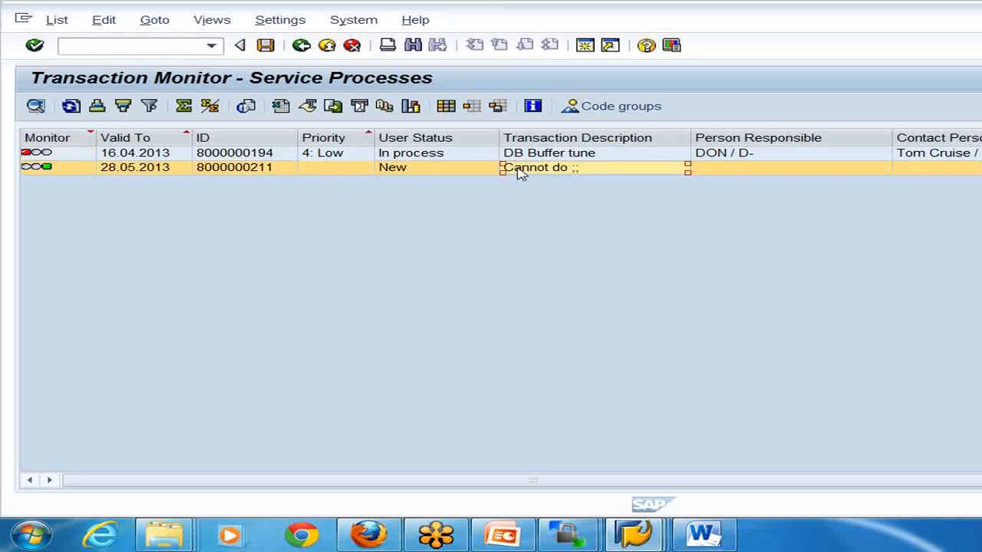
double_click(587, 174)
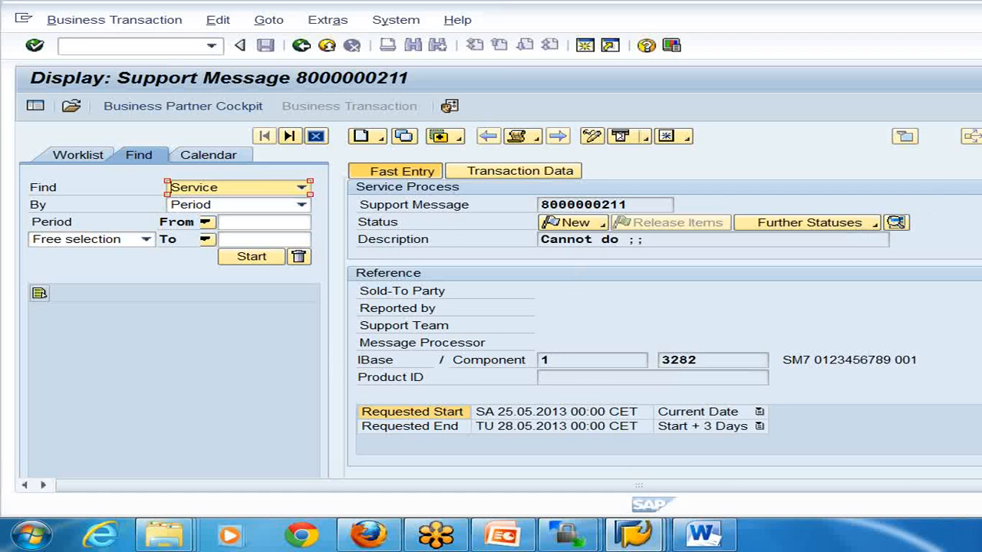
click(562, 171)
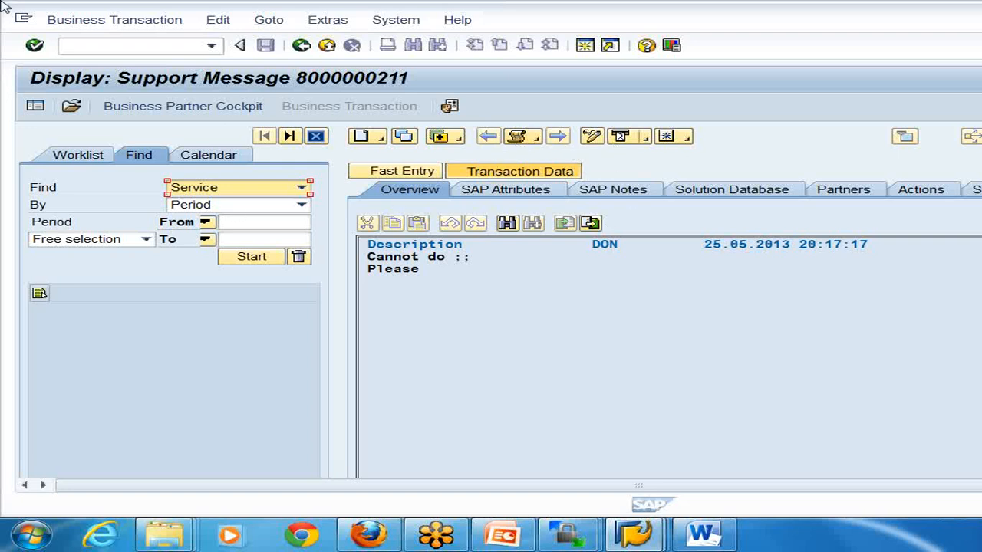
- Log off from Solution Manager and switch to the SAP Security & Authorization presentation in PowerPoint
double_click(1, 2)
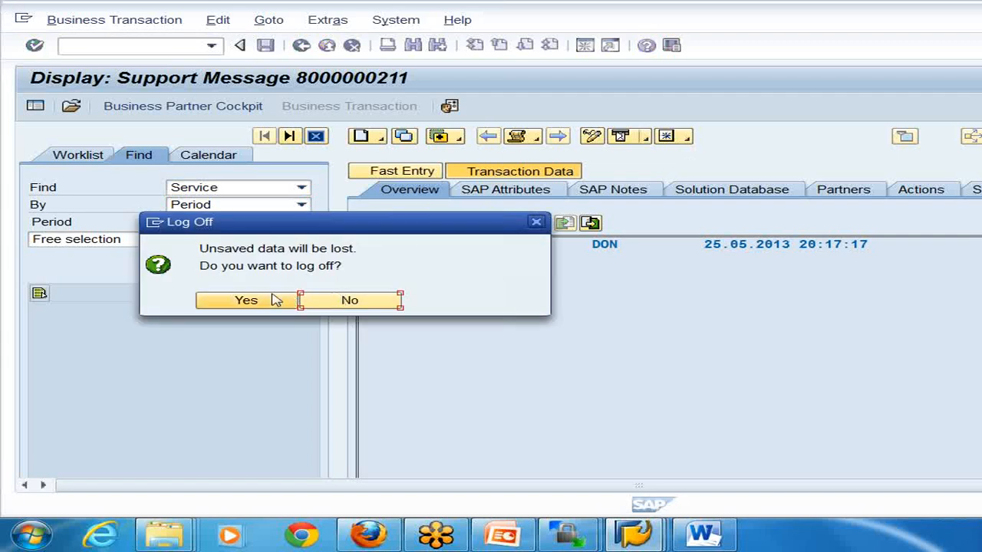
click(274, 304)
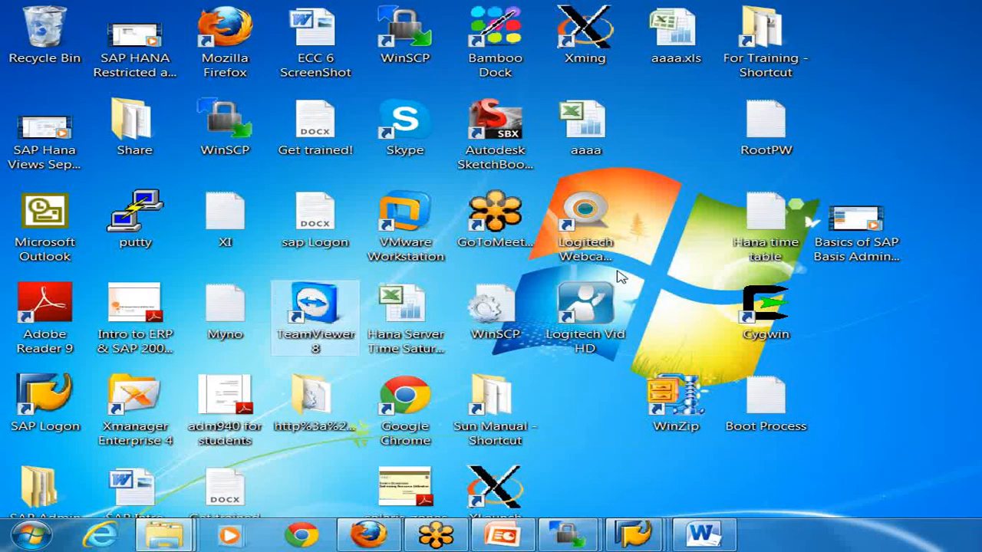
click(524, 537)
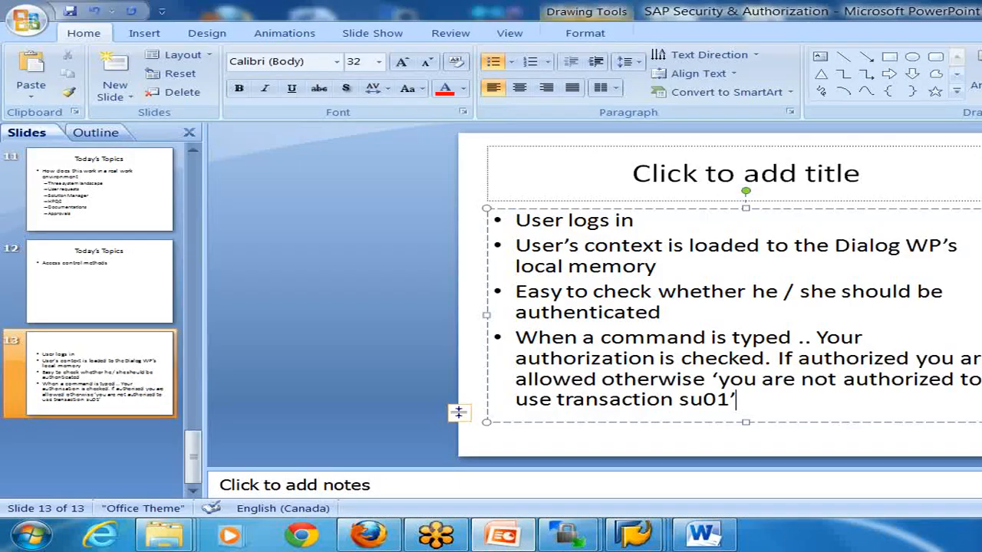